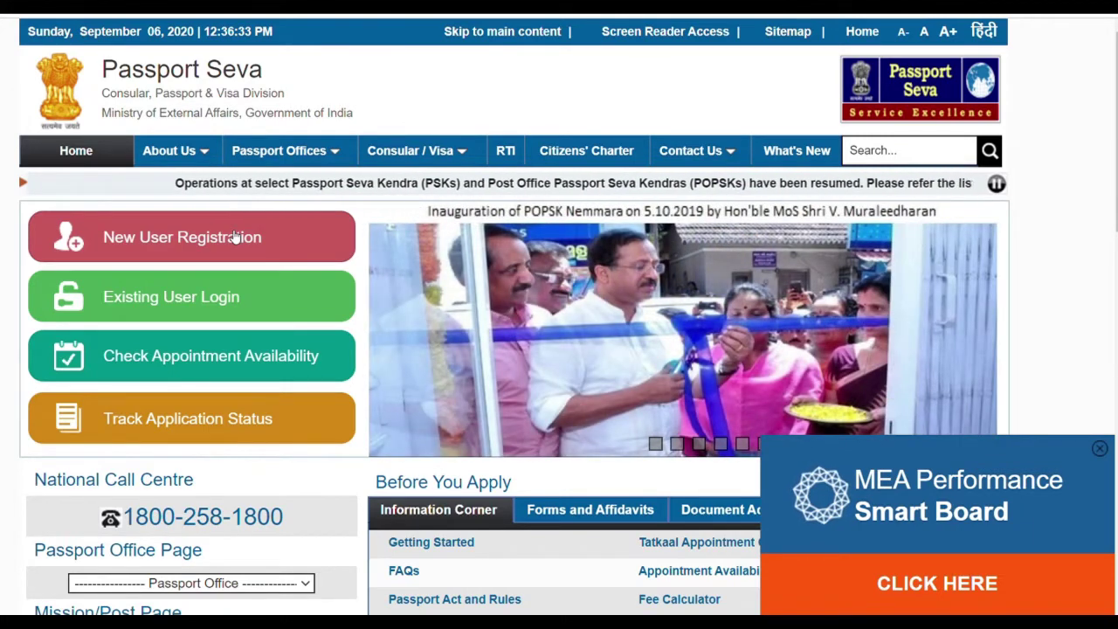
- Open the New User Registration form from the Passport Seva home page and review its fields
click(234, 238)
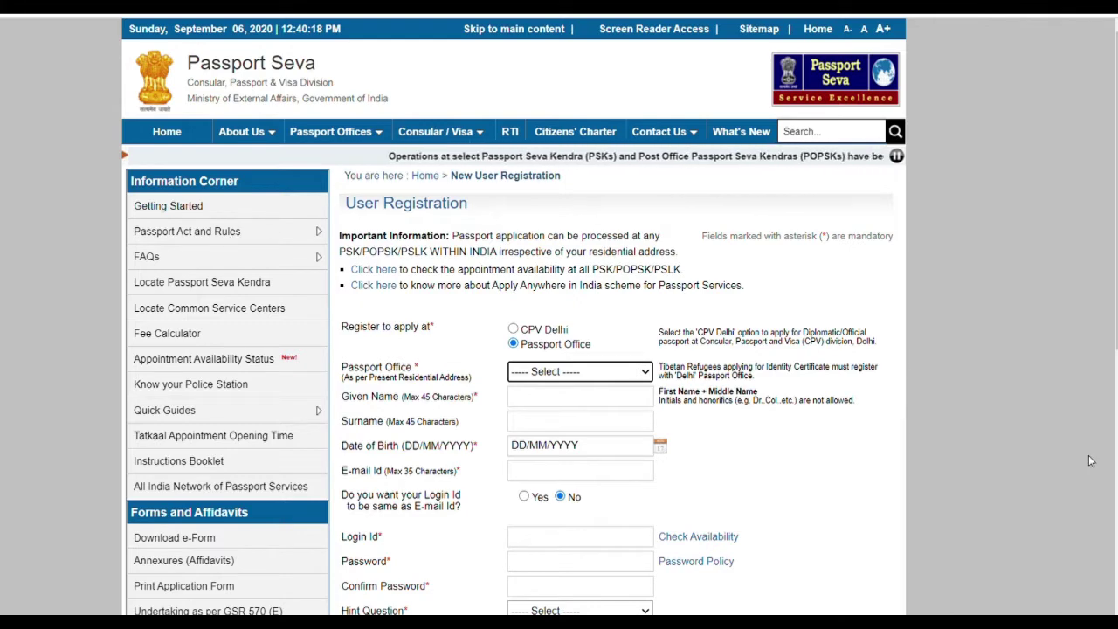
scroll(1003, 483, down, 5)
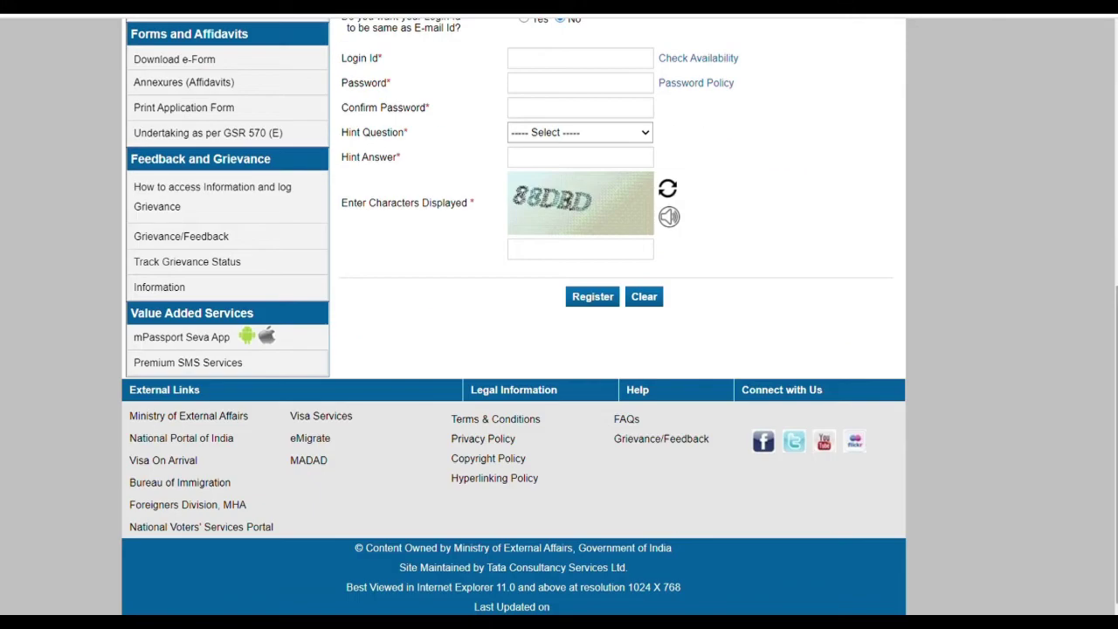
scroll(934, 304, up, 5)
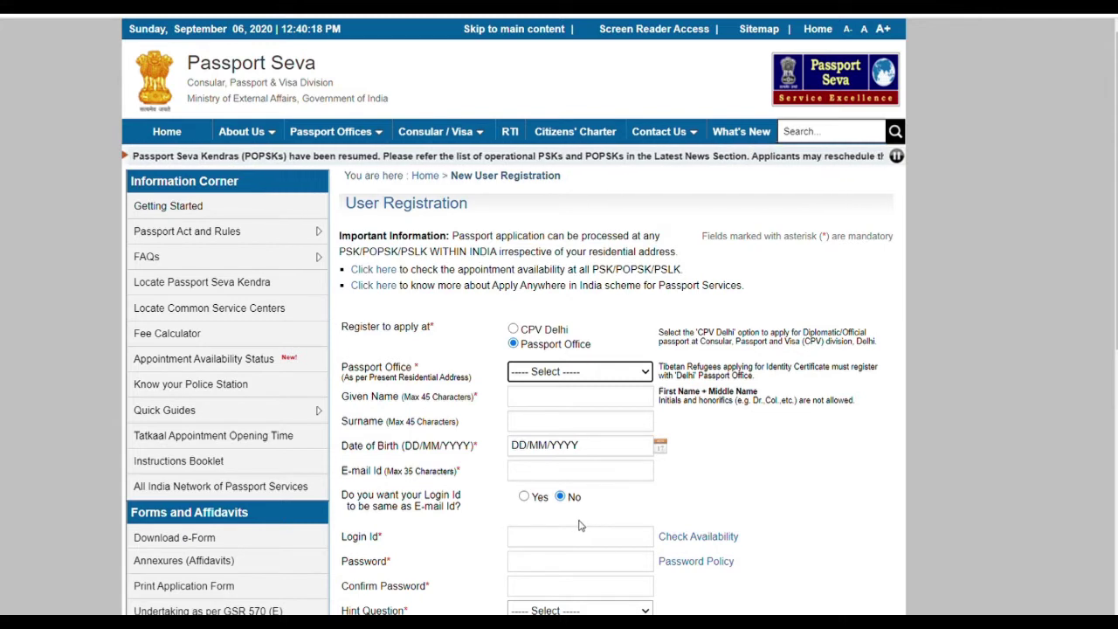
- Choose Kolkata as the passport office and enter the applicant's given name
click(573, 346)
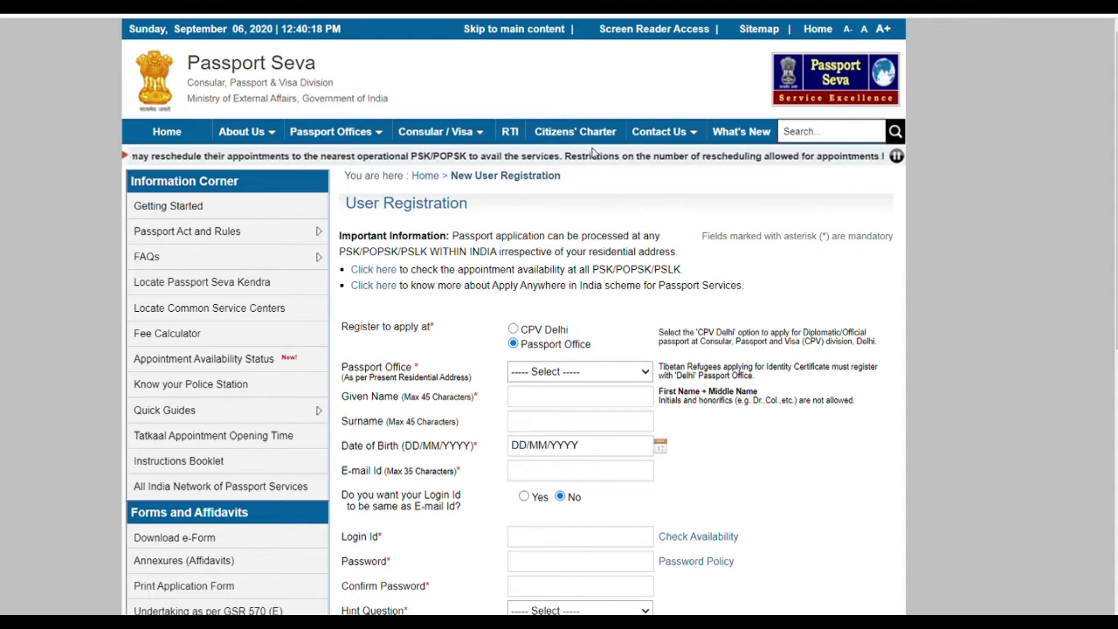
key(k)
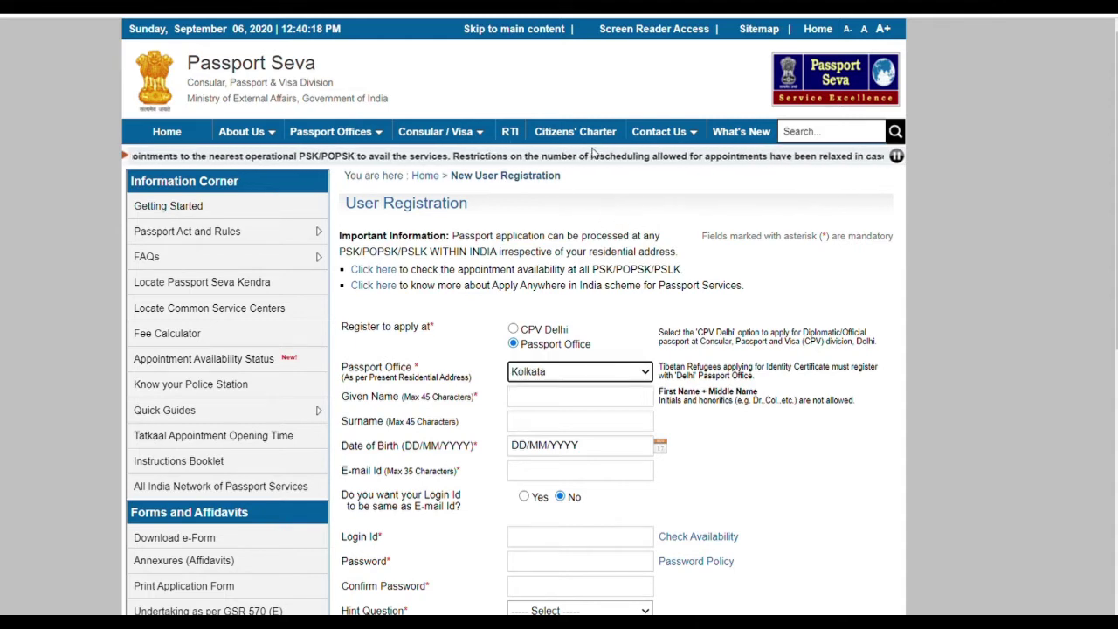
click(596, 398)
text(sab)
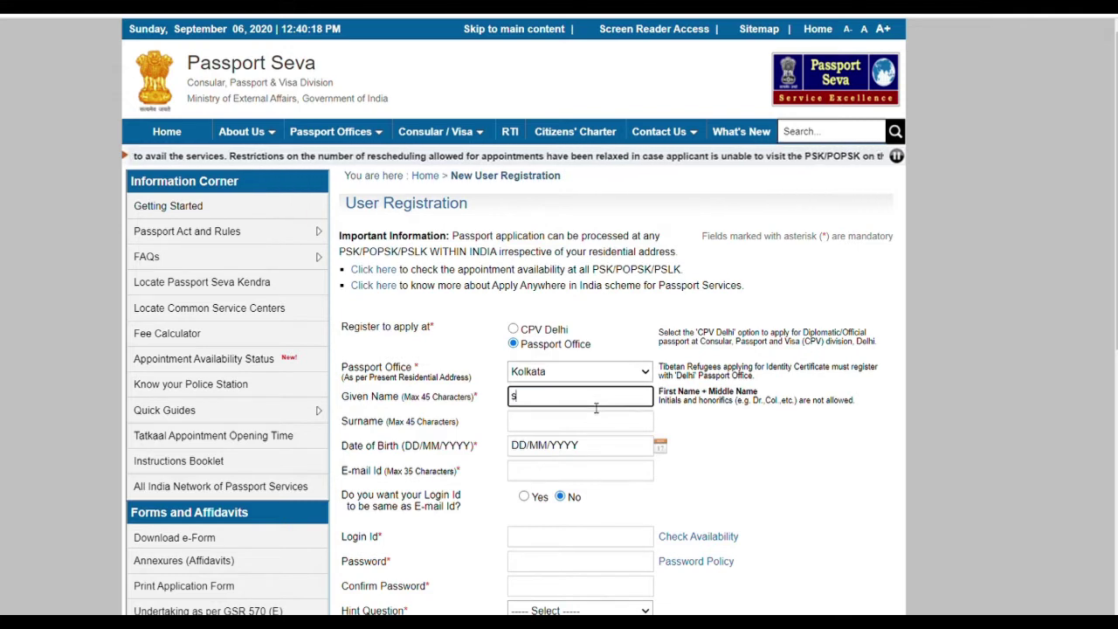
key(BackSpace)
key(BackSpace)
key(BackSpace)
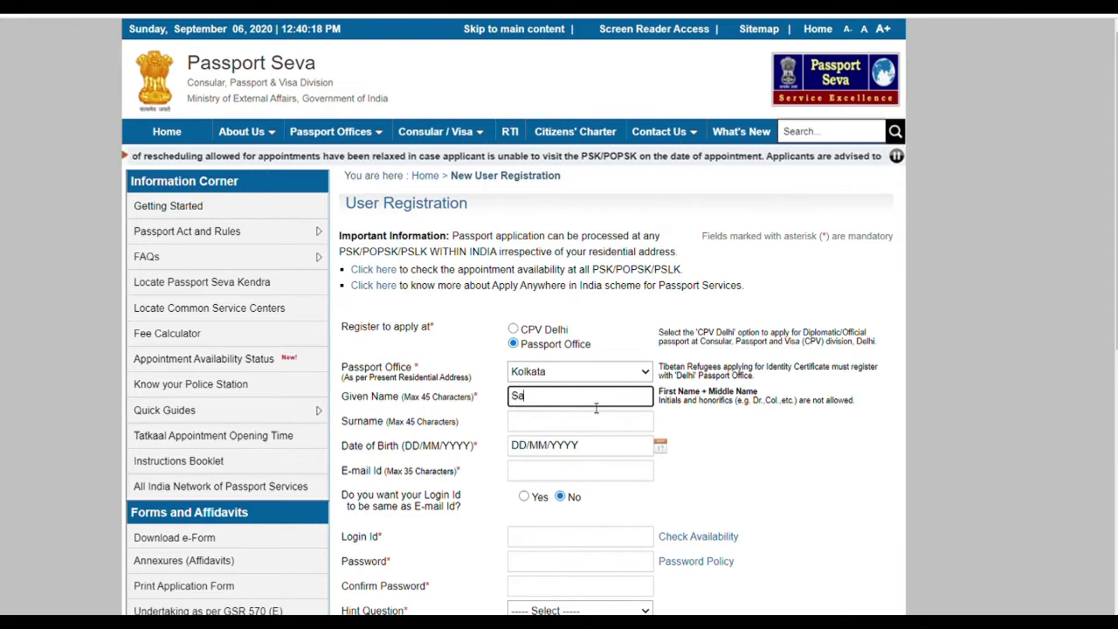
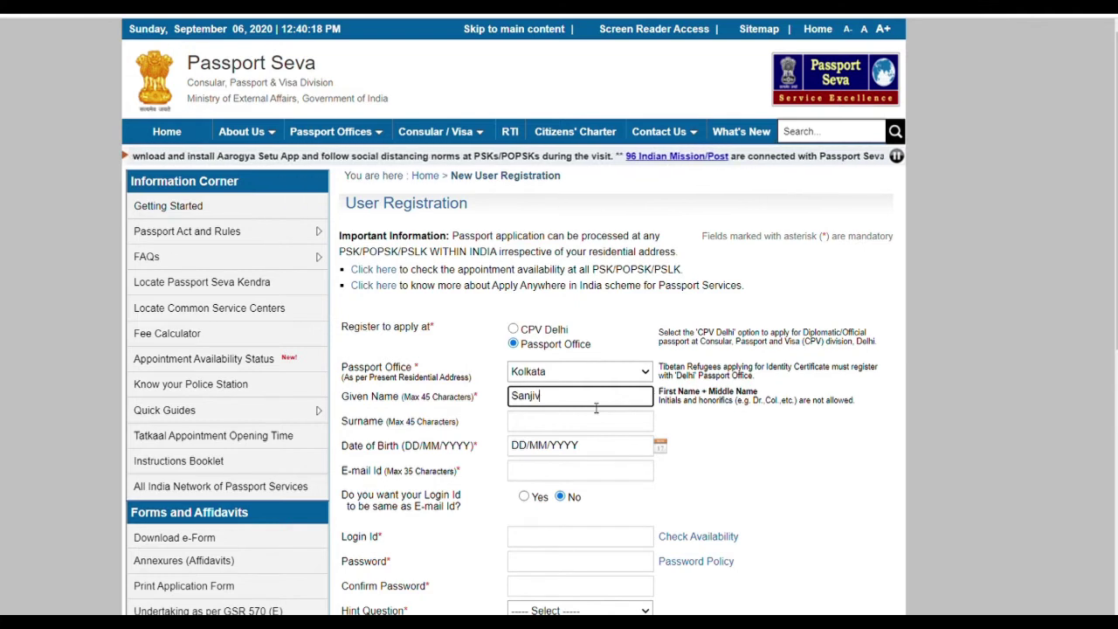
- Enter the applicant's surname in the Surname field
click(591, 424)
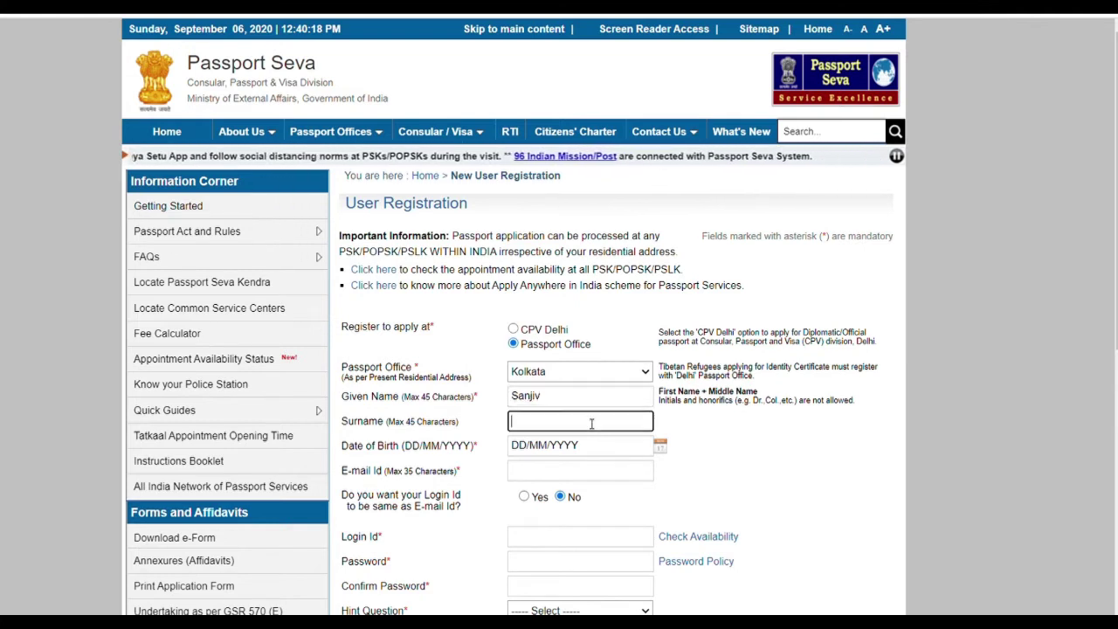
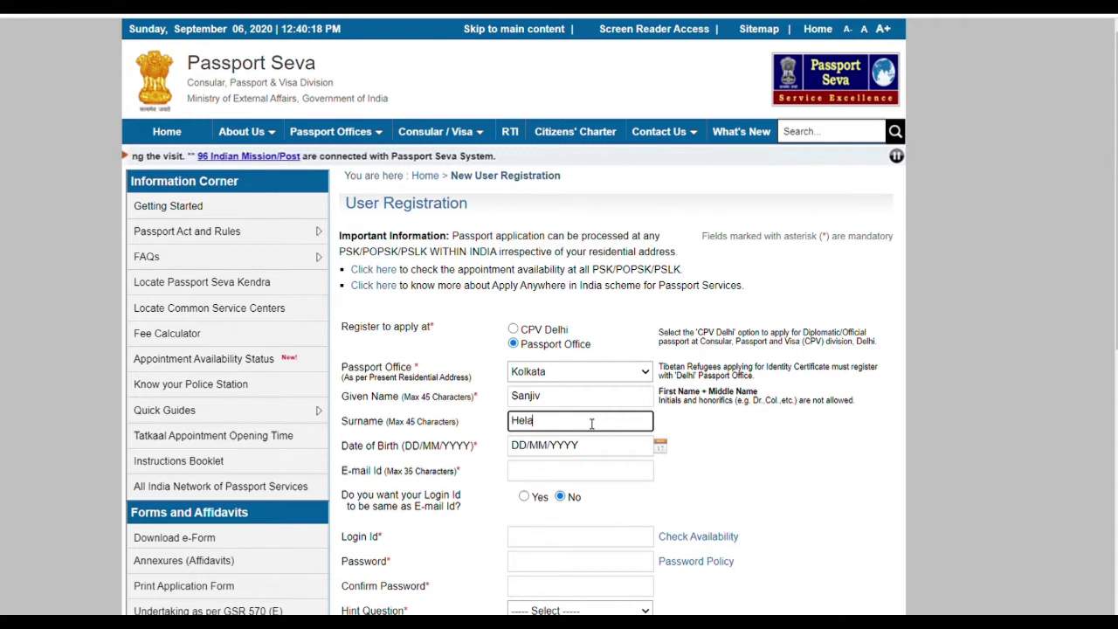
double_click(592, 423)
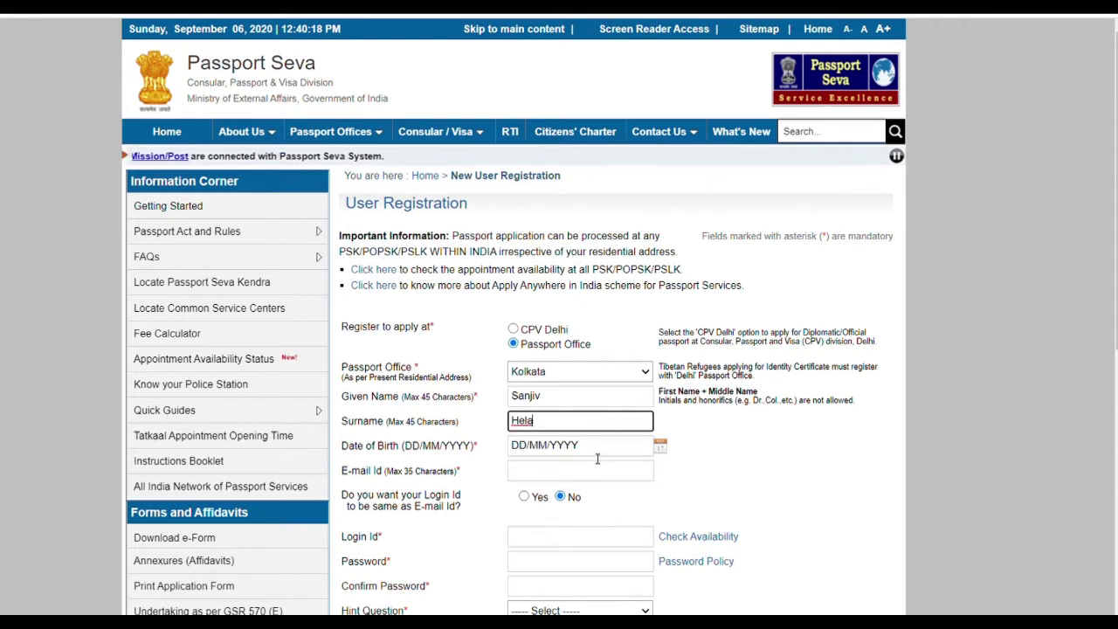
click(598, 449)
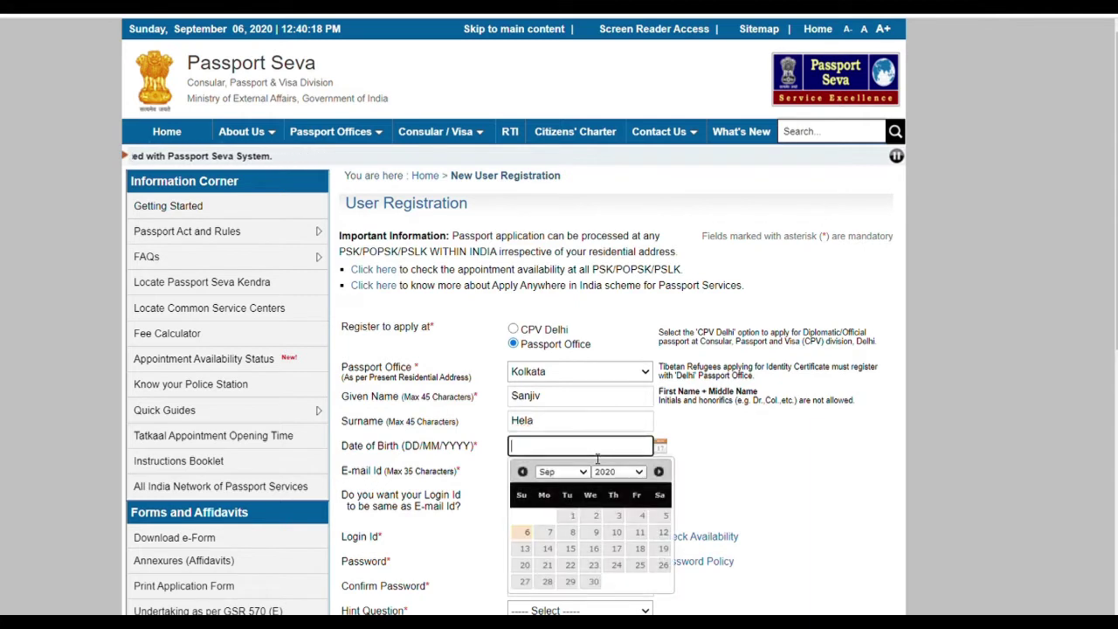
click(583, 472)
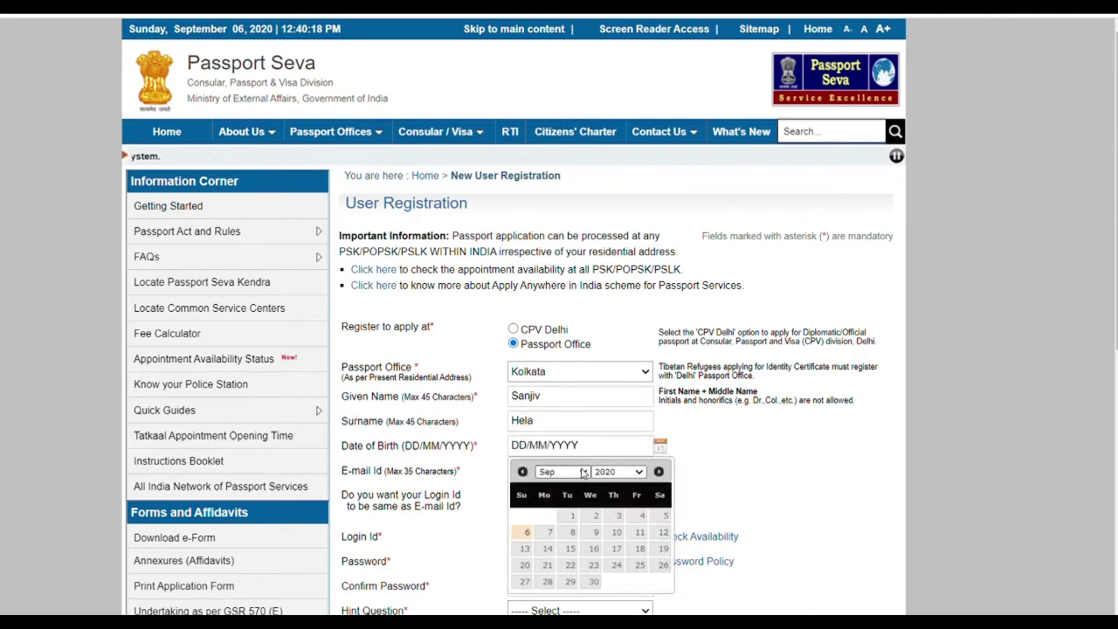
click(560, 489)
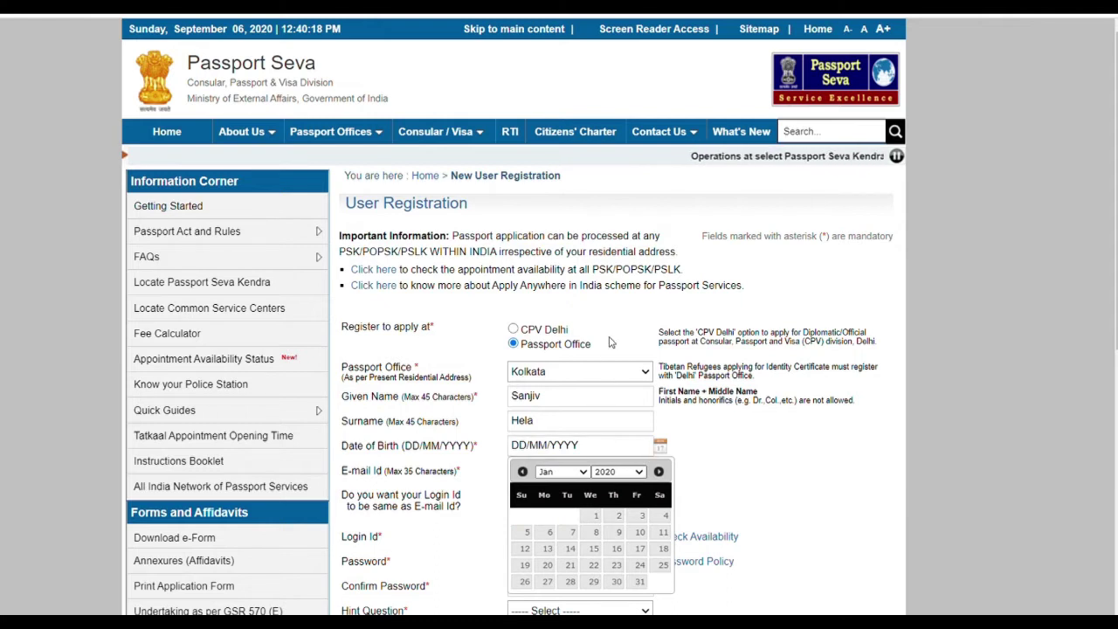
text(1993)
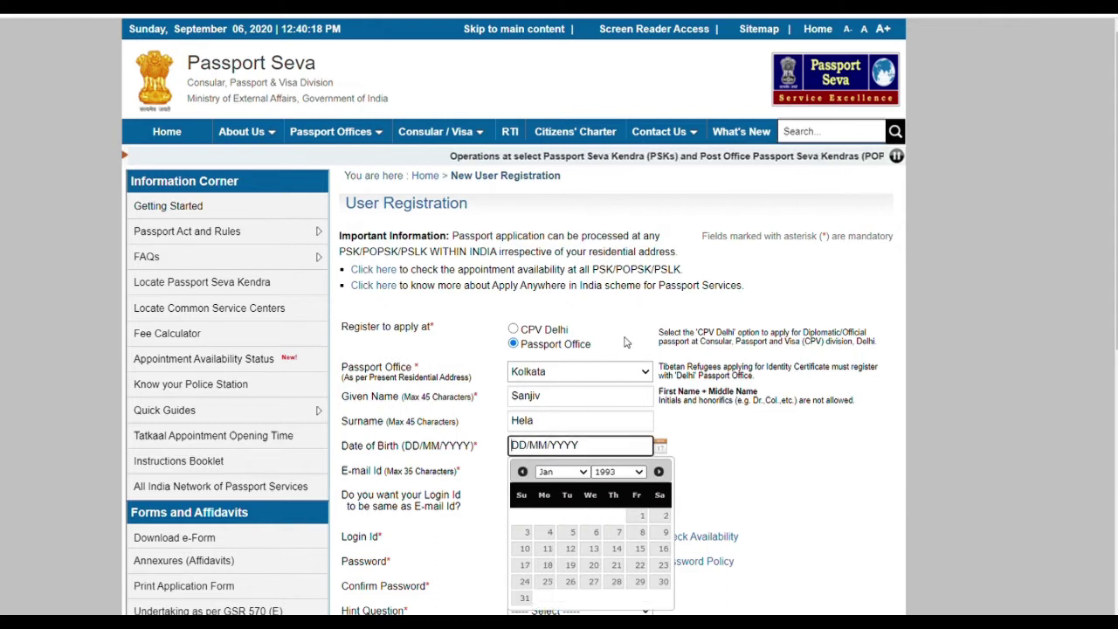
click(663, 547)
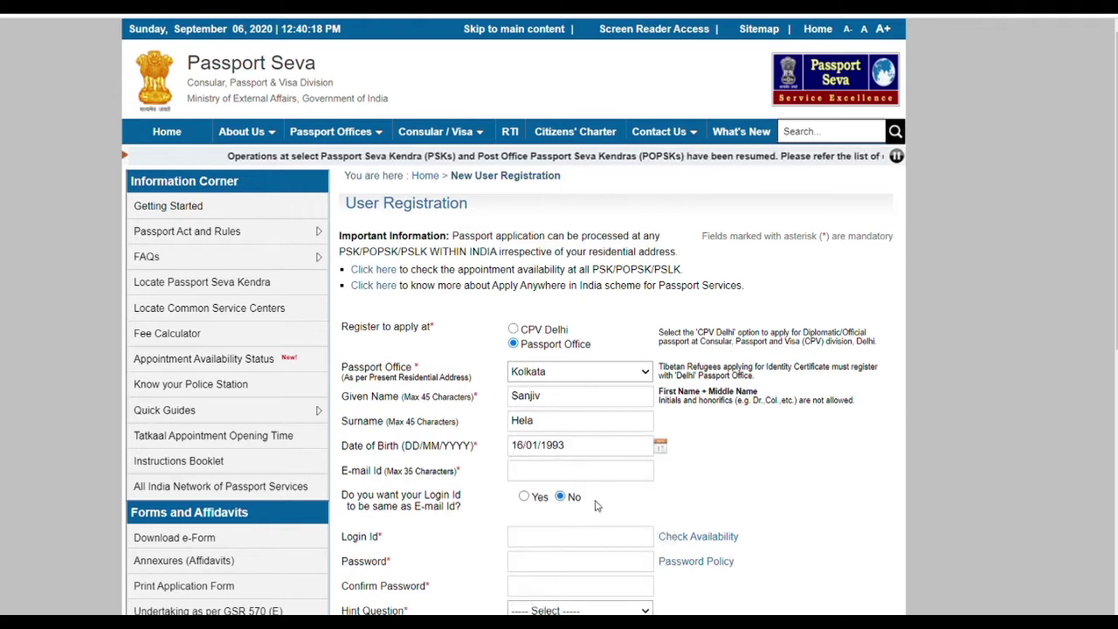
- Fill in the applicant's e-mail from a saved suggestion and set Login Id same as E-mail to Yes
click(598, 472)
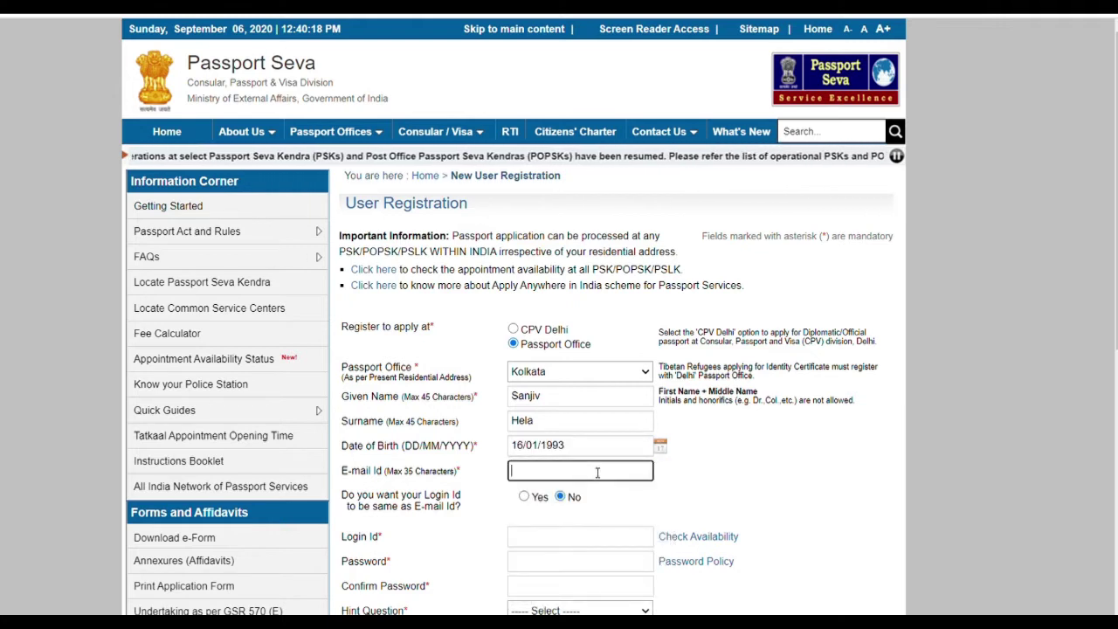
click(559, 362)
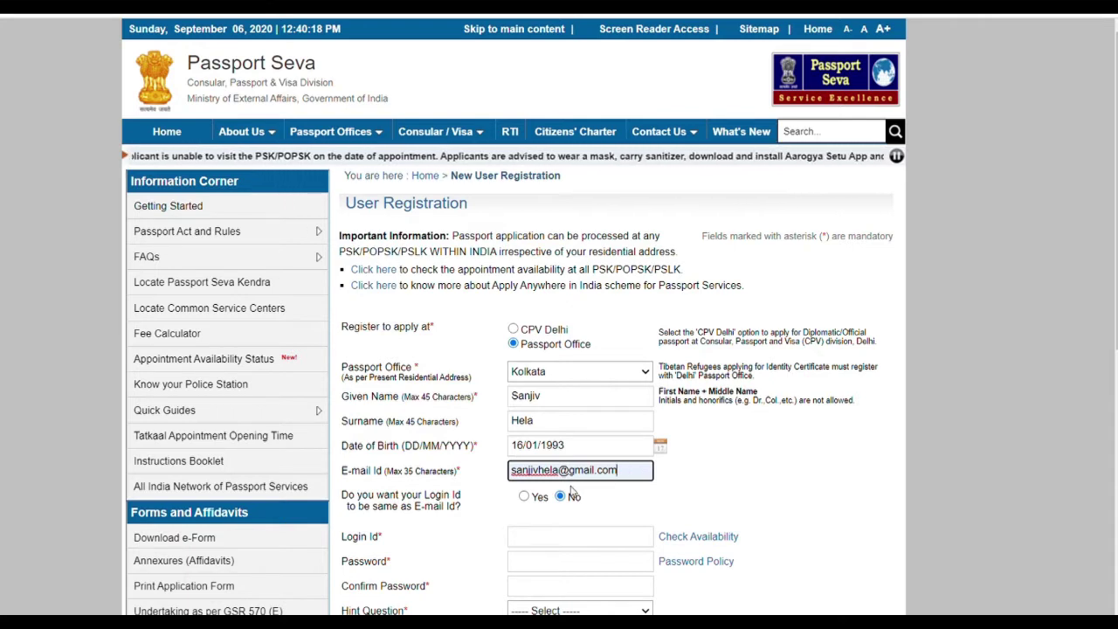
click(524, 497)
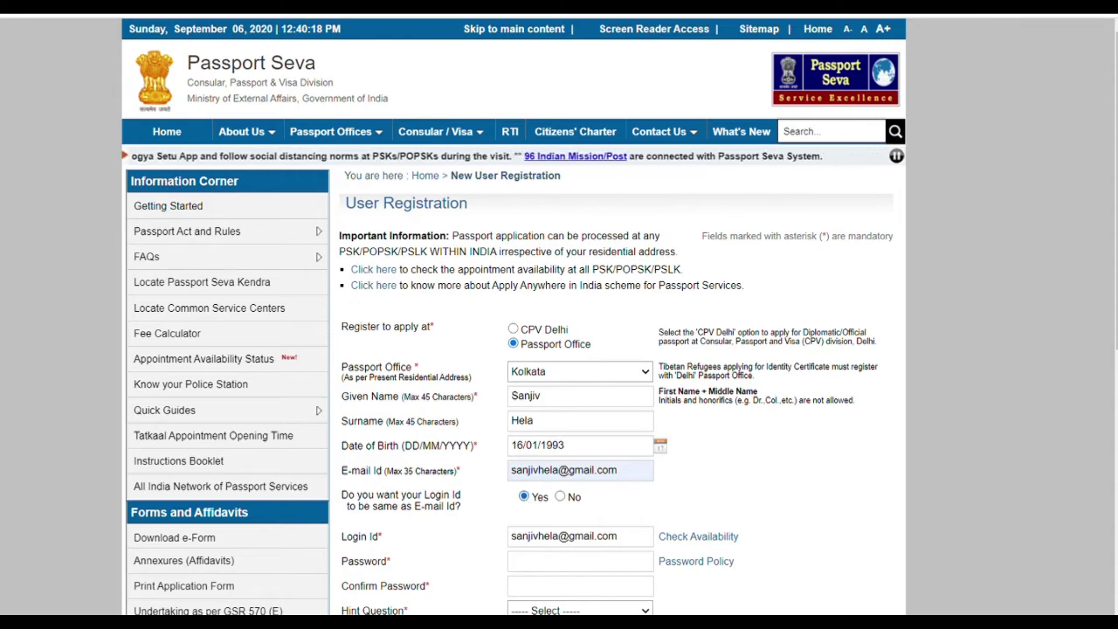
- Enter the account password in Password and repeat it in Confirm Password
scroll(559, 350, down, 5)
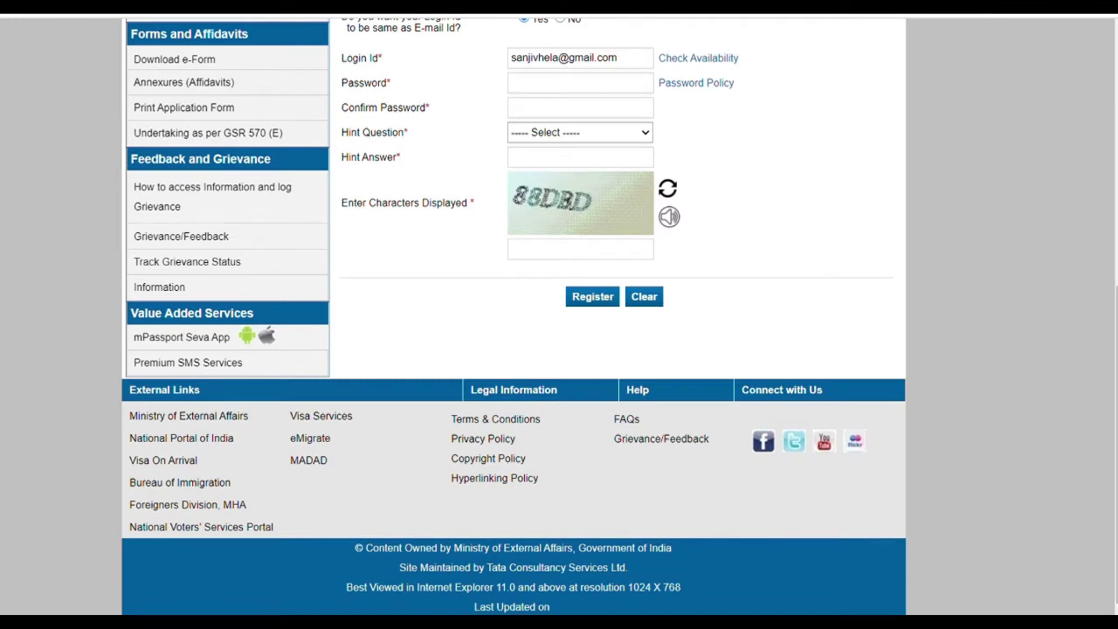
click(640, 87)
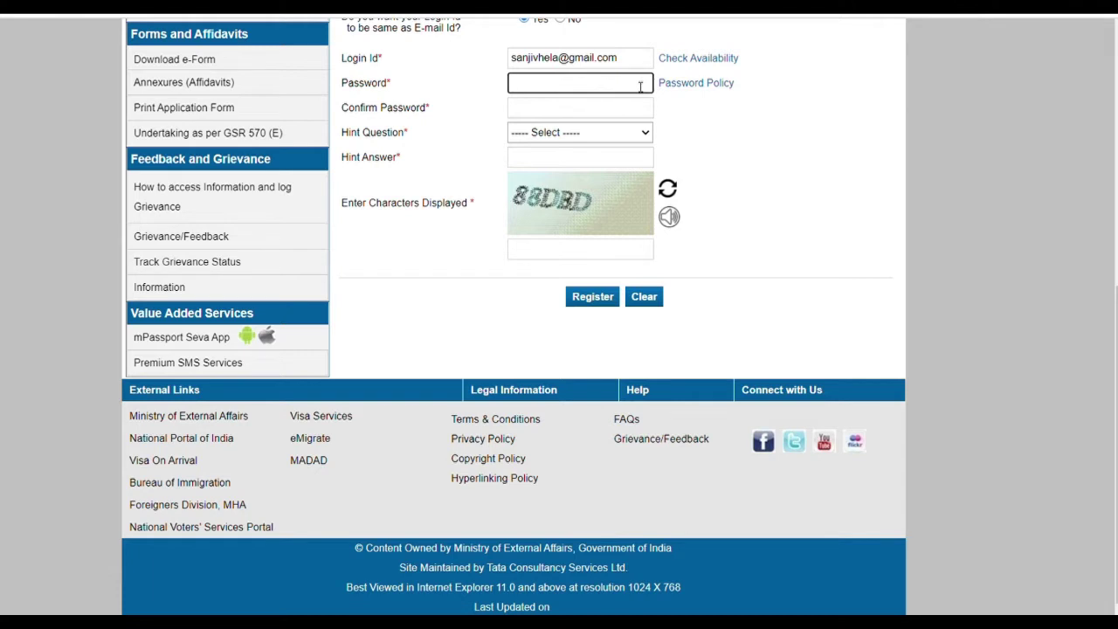
click(723, 86)
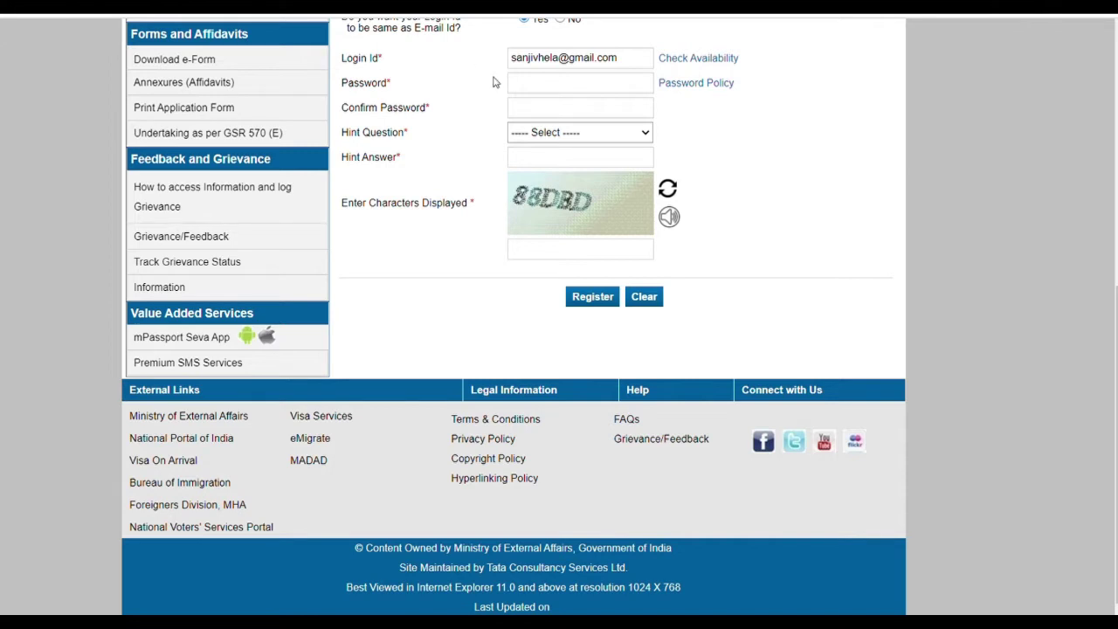
click(587, 91)
text(•••)
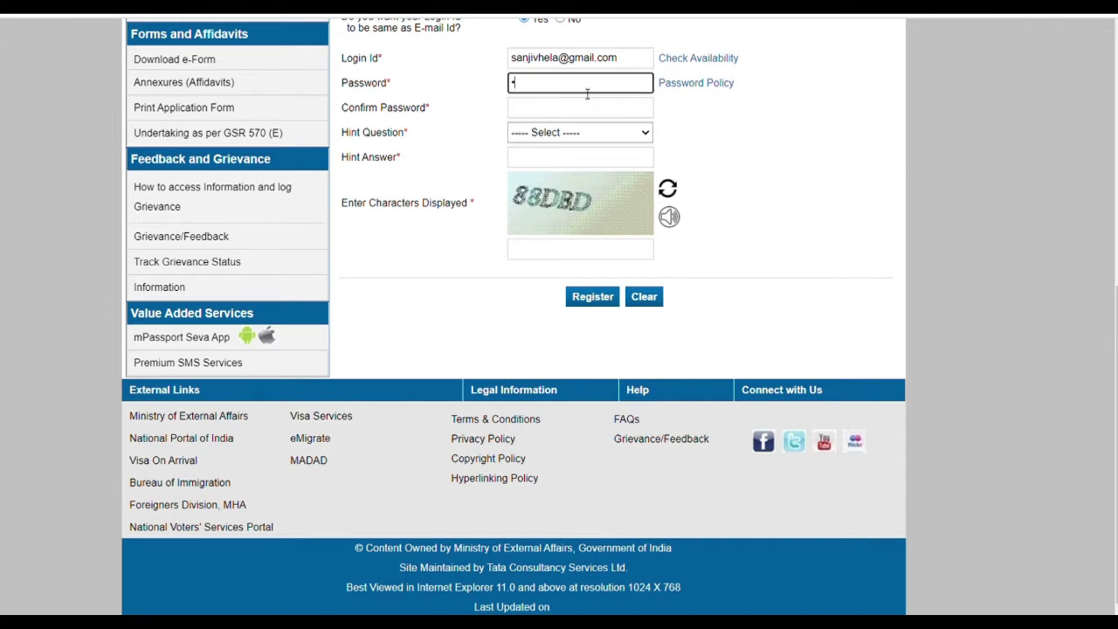
text(•••••••)
click(585, 116)
text(•••••)
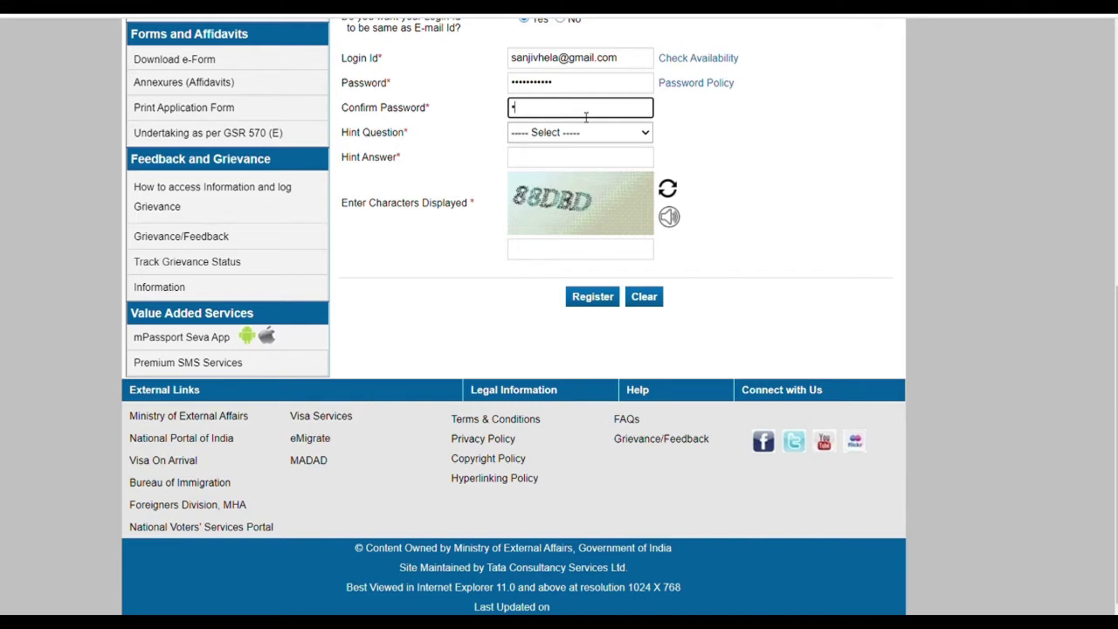
text(••••••)
click(556, 138)
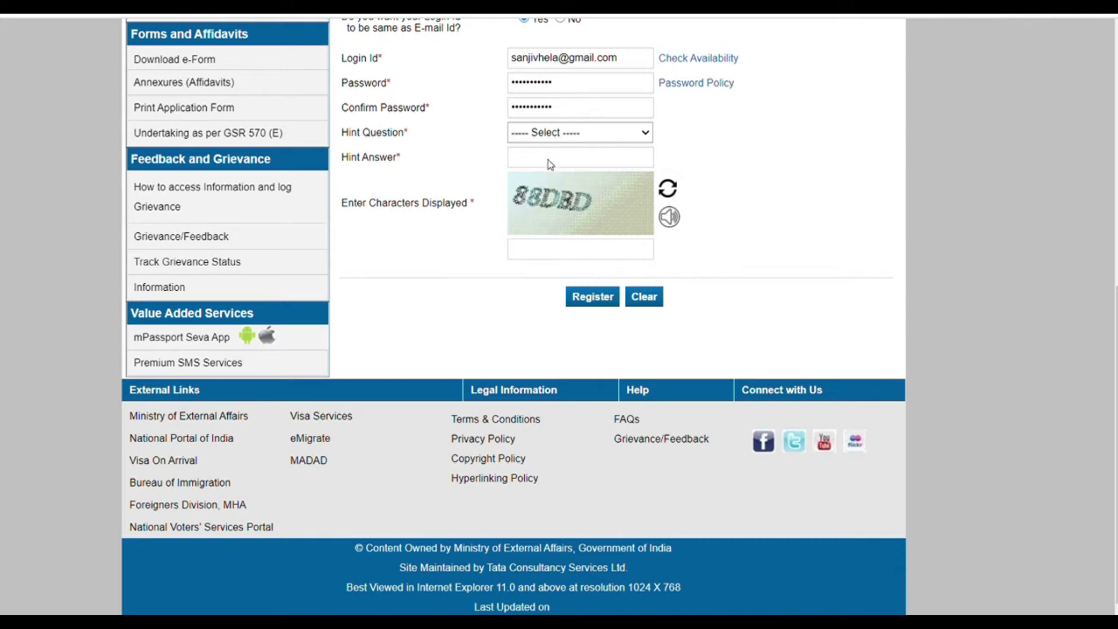
- Set the hint question to Birth City and type its answer
click(549, 164)
click(554, 164)
text(•••••••)
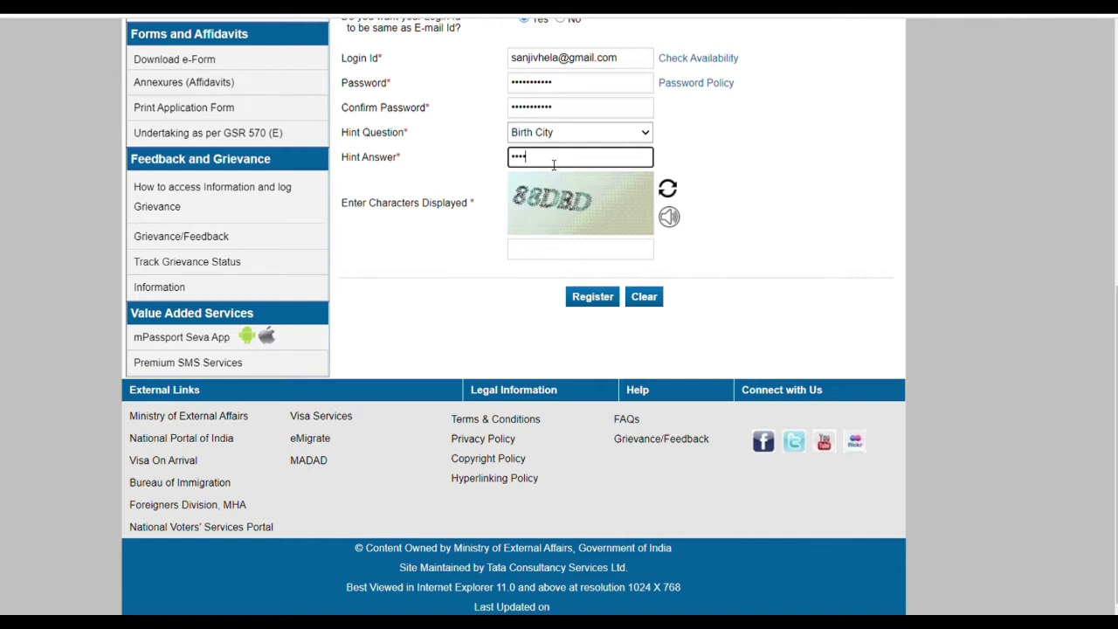
- Refresh the captcha, enter the new captcha characters, and submit the registration
click(551, 251)
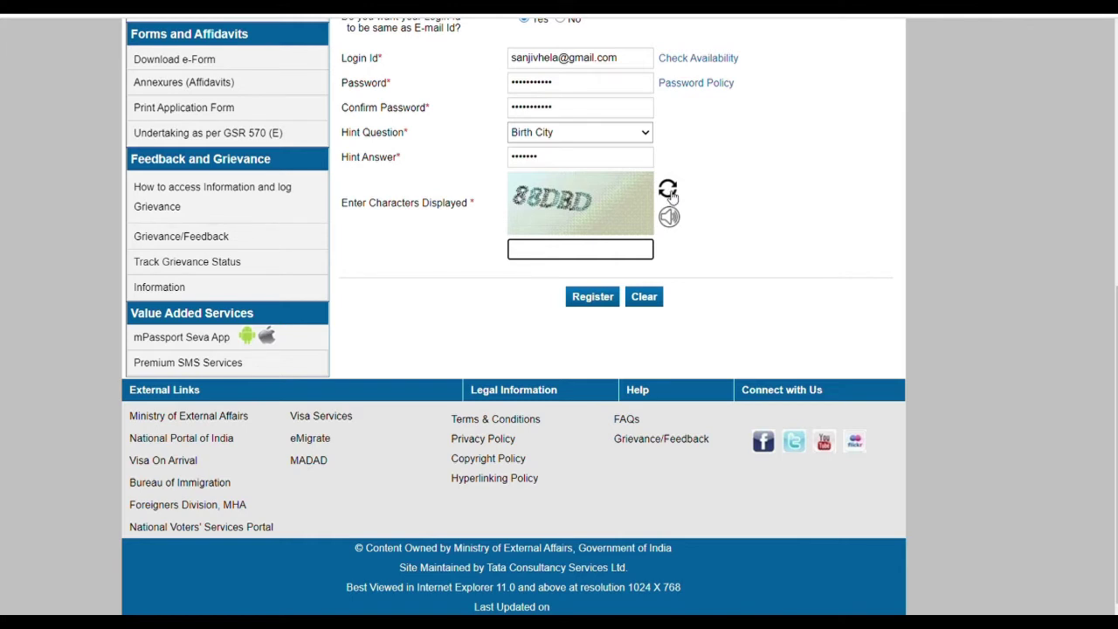
click(669, 192)
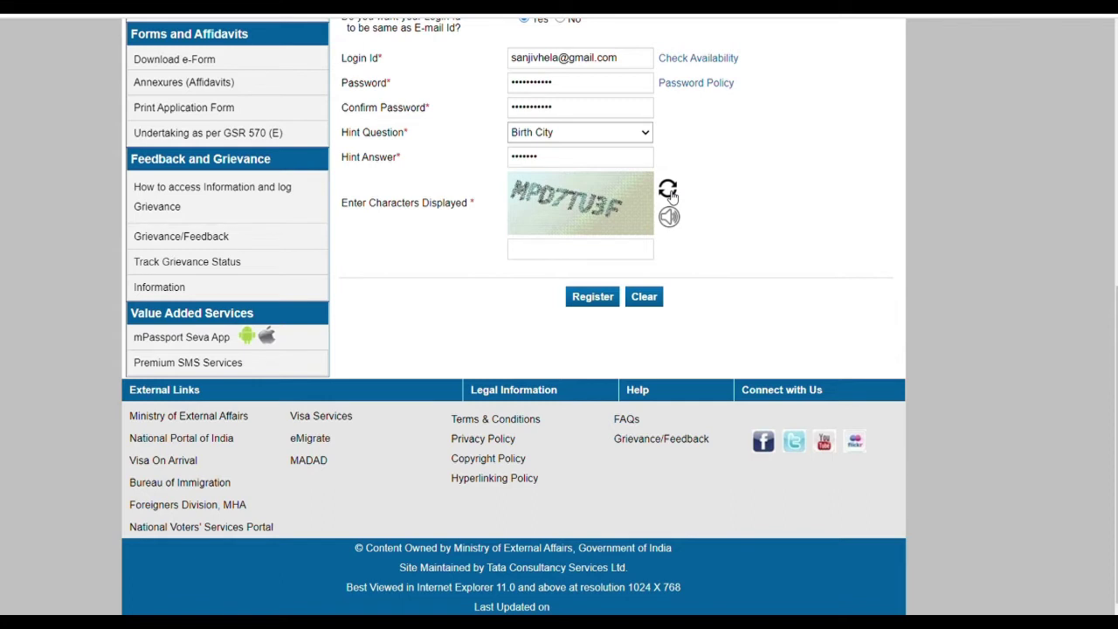
click(565, 251)
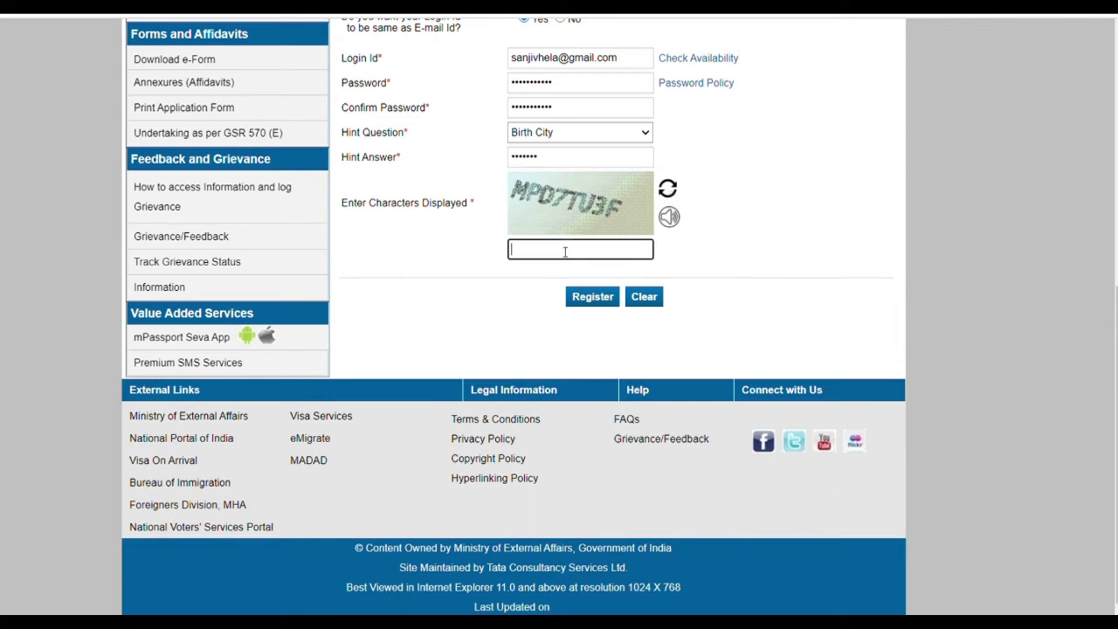
text(MPD7TU3F)
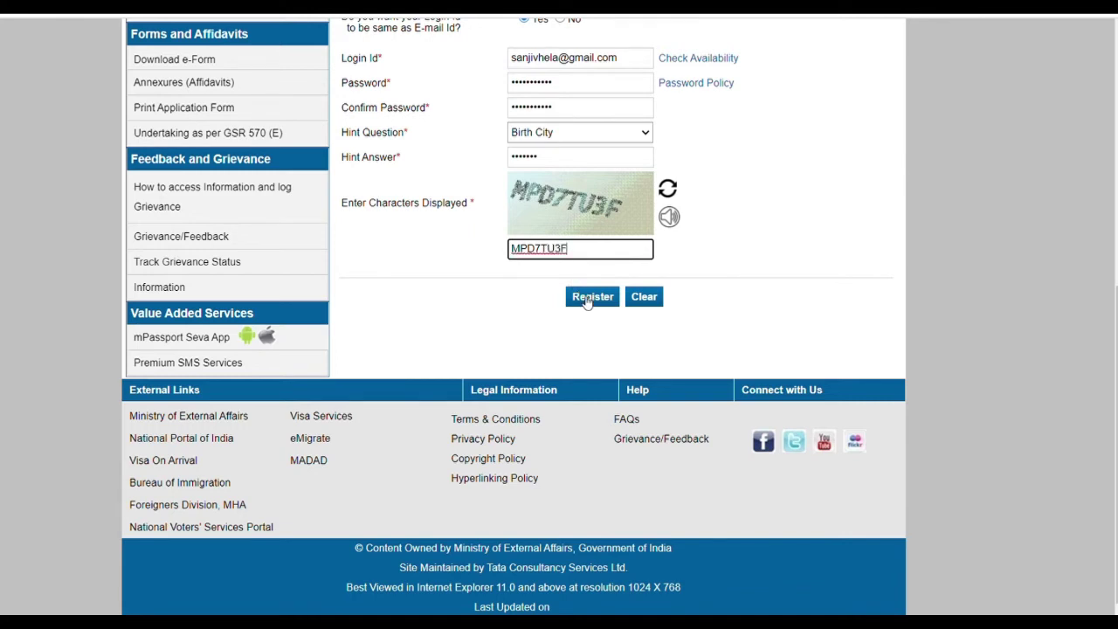
click(589, 298)
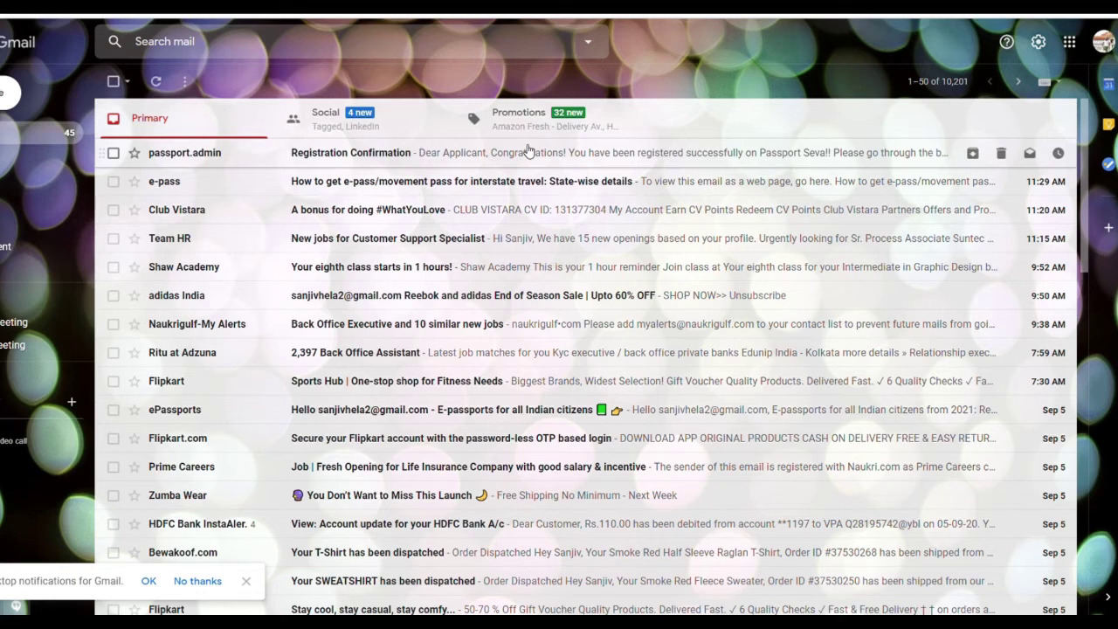
- Open the Registration Confirmation e-mail in Gmail and follow its account activation link
click(526, 152)
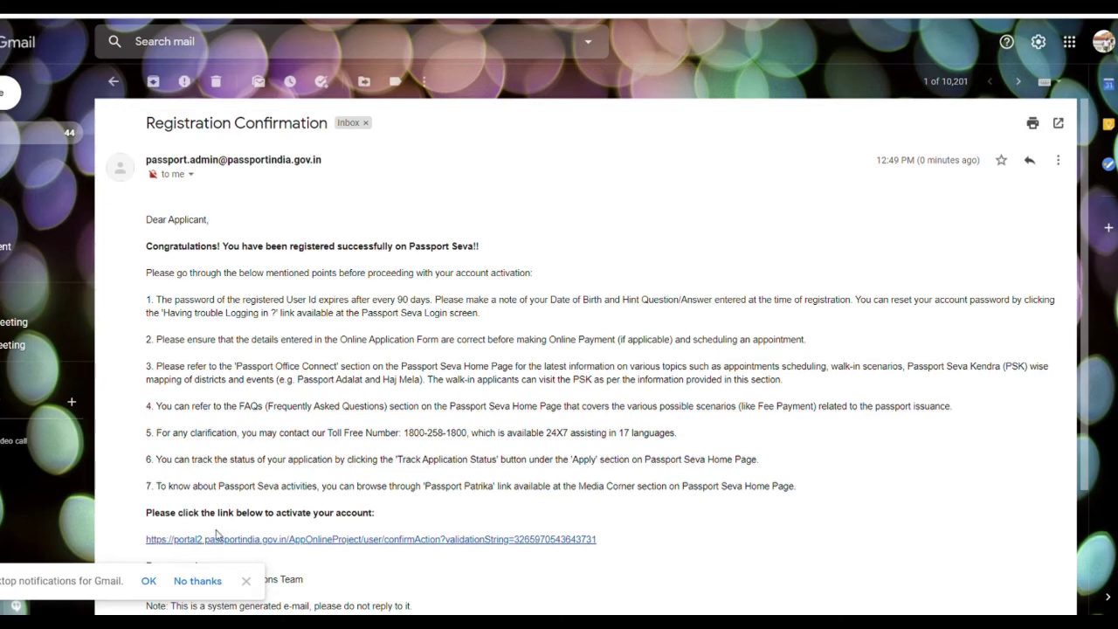
click(246, 581)
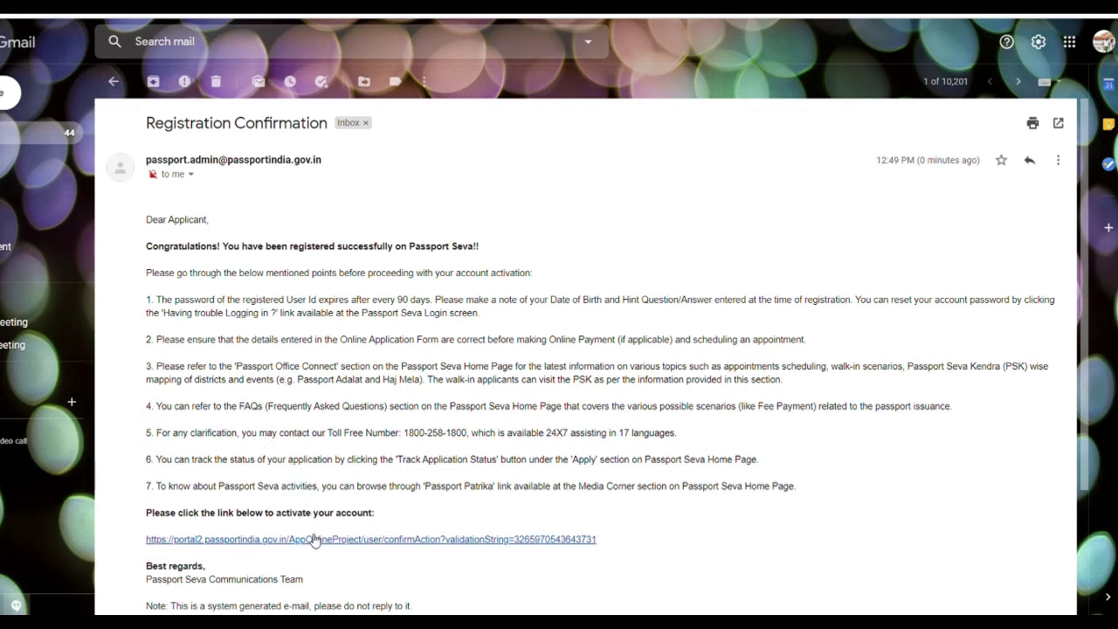
click(315, 540)
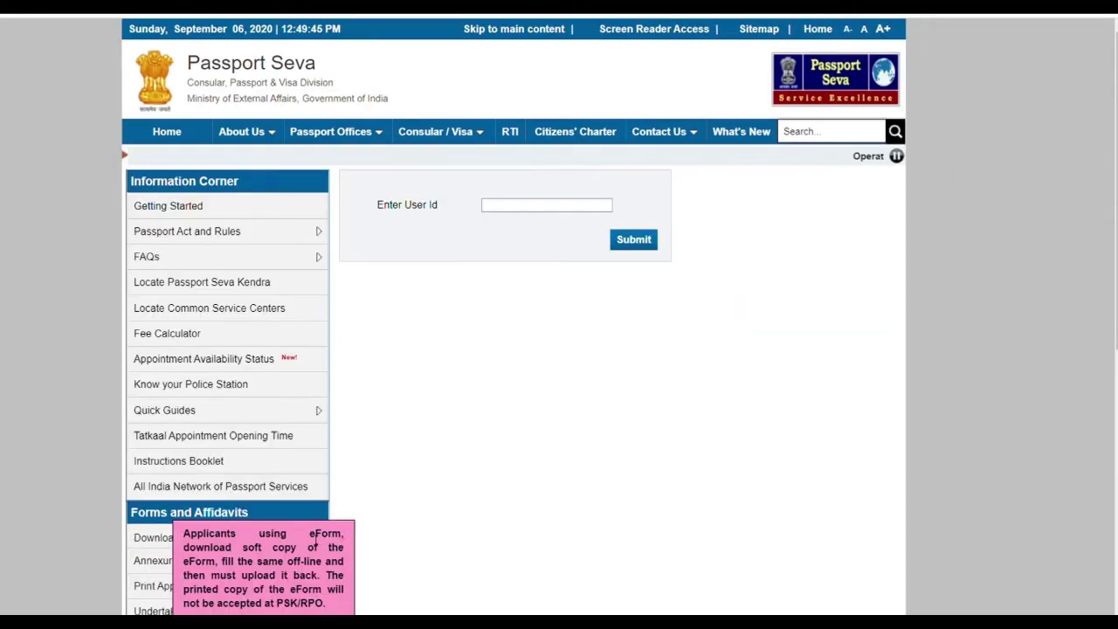
- Activate the account by submitting the new user ID, then go to the Login page
click(511, 205)
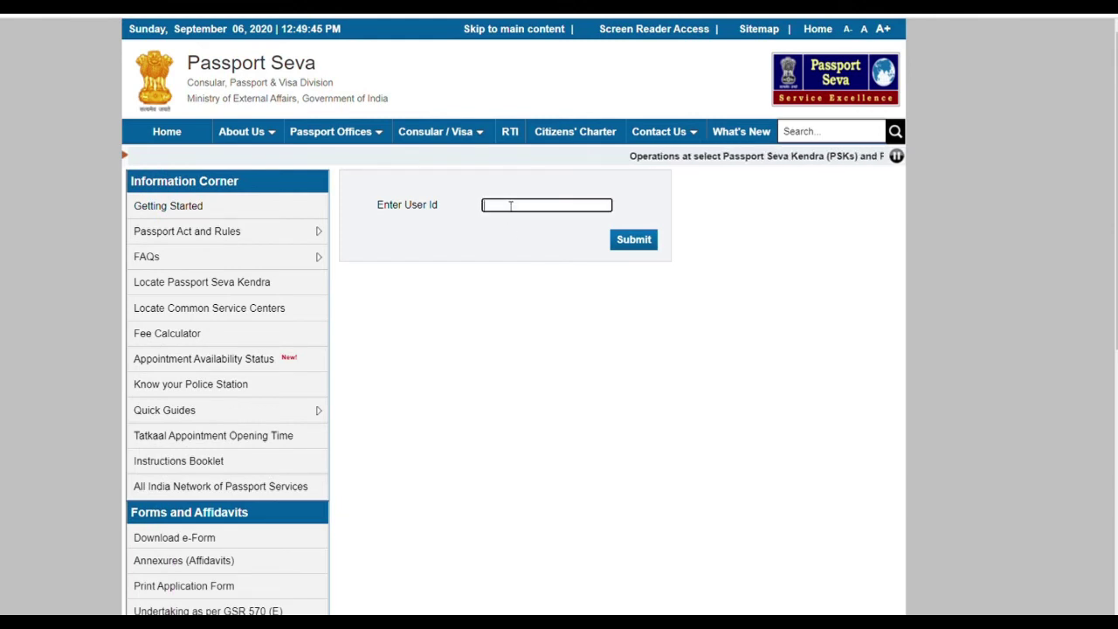
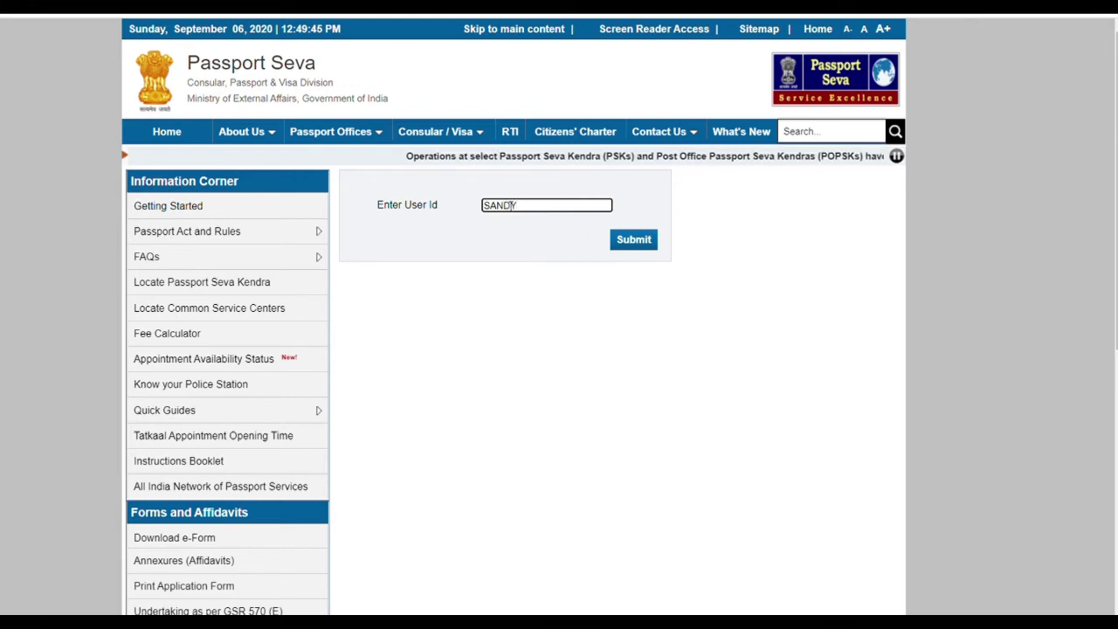
click(630, 246)
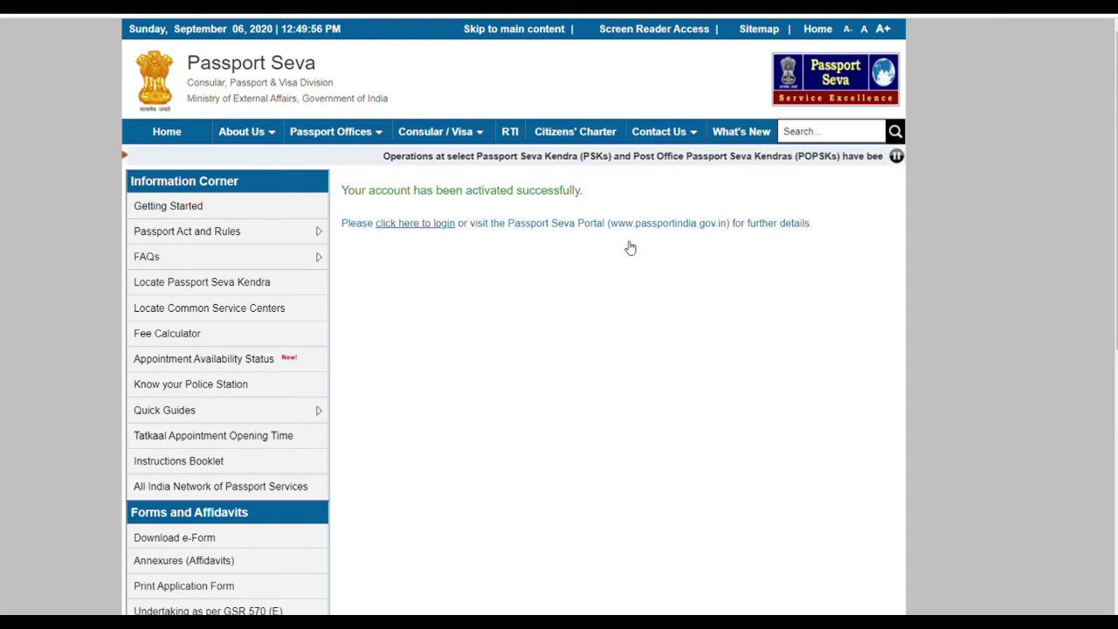
click(431, 228)
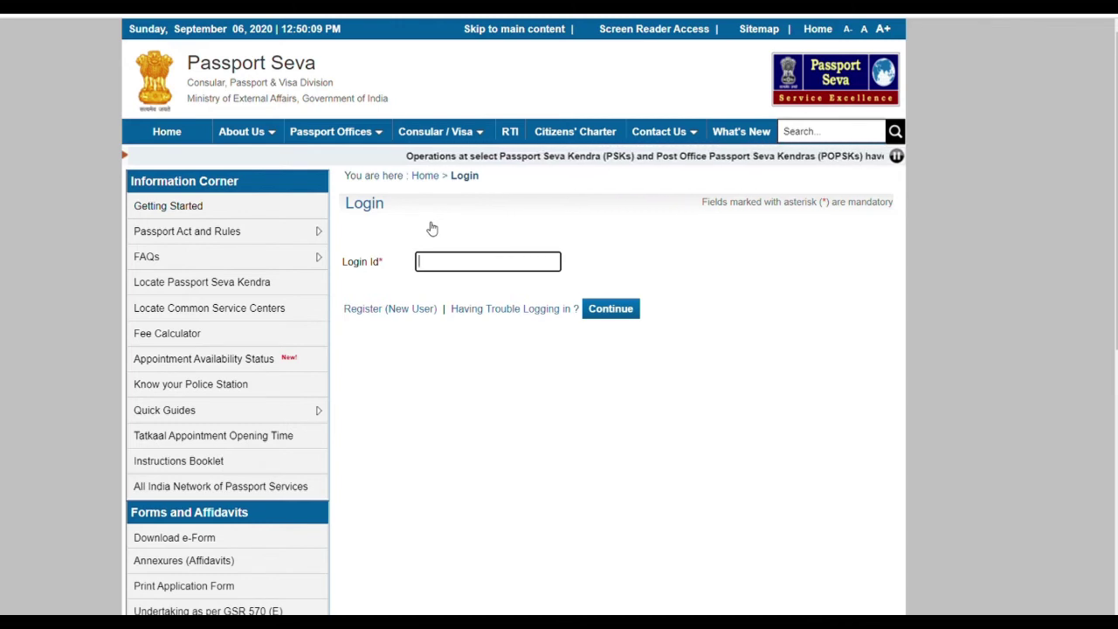
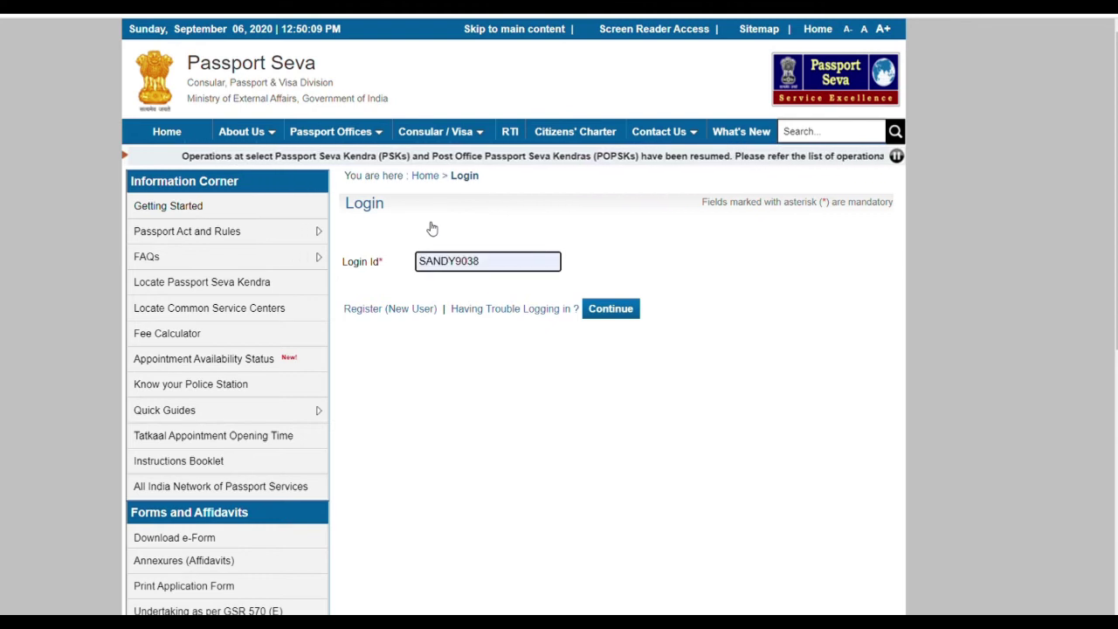
- Enter the new user ID as the Login Id and continue to the password step
click(604, 319)
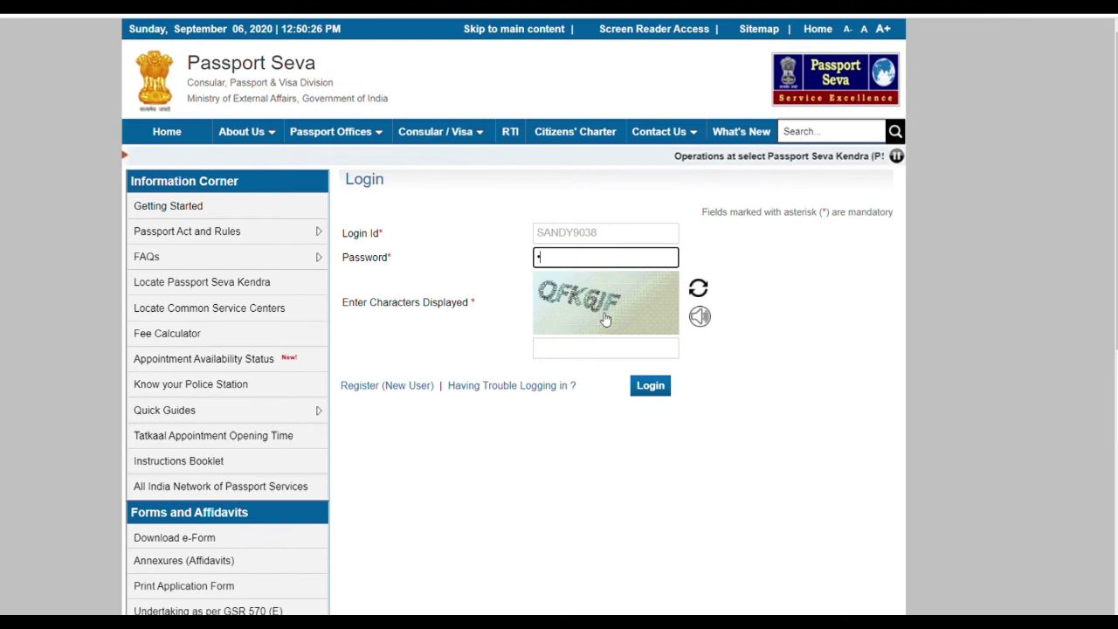
- Log in with the account password and the displayed captcha characters
text(••••••••)
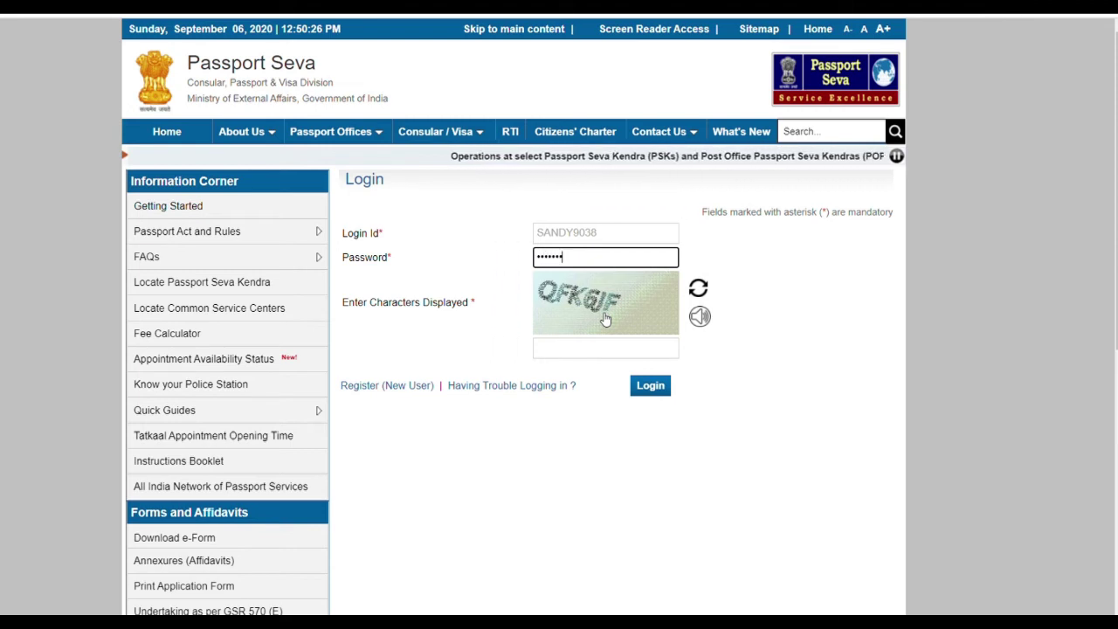
click(603, 348)
text(Q)
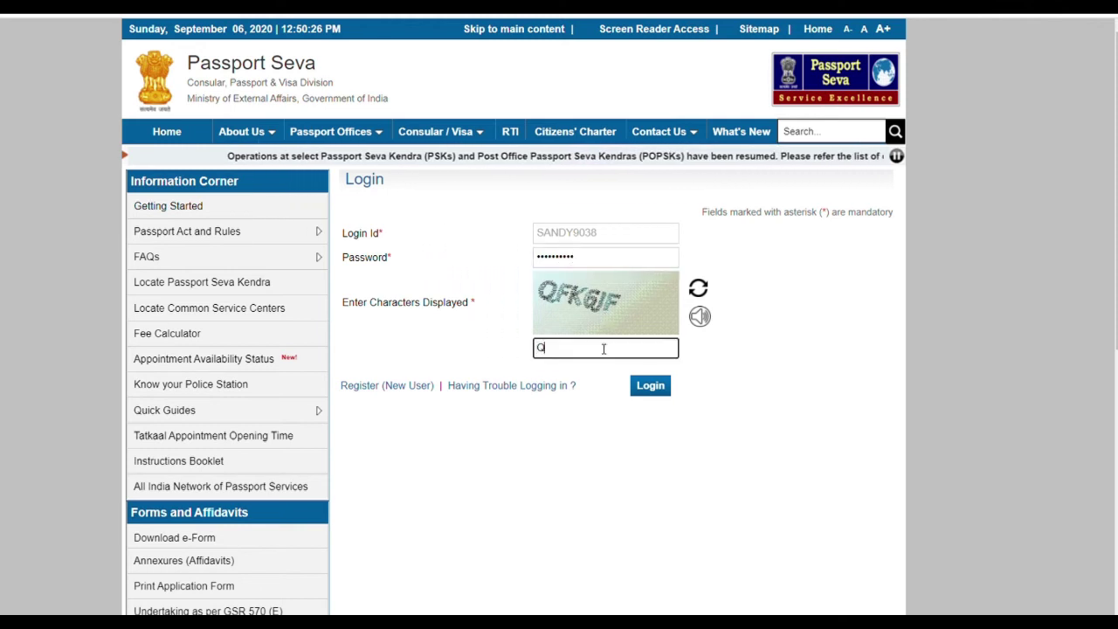
text(FK)
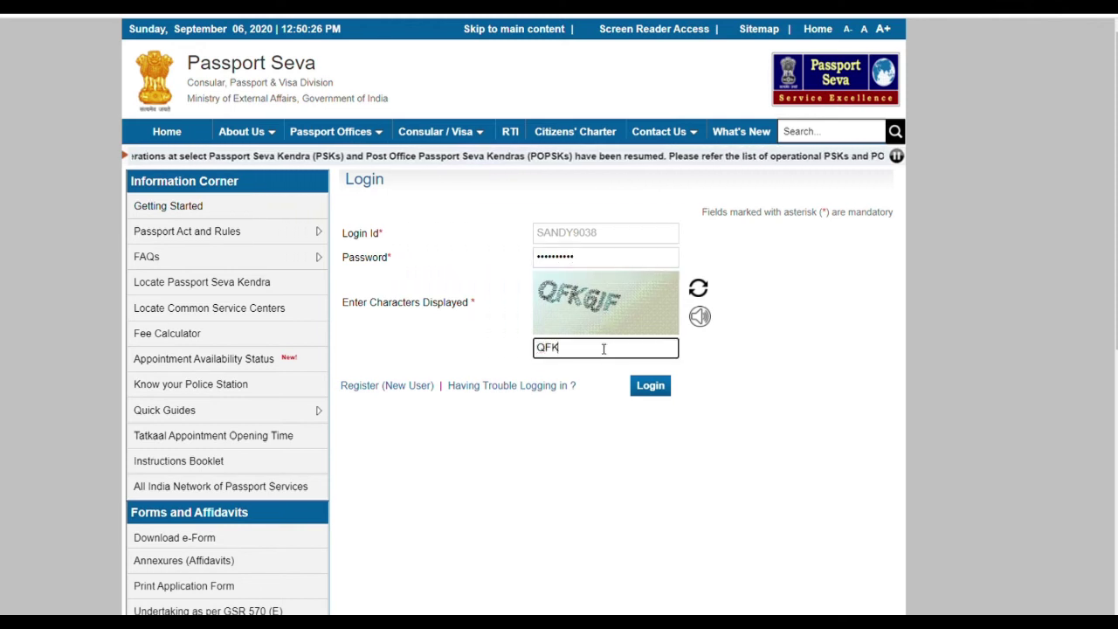
text(6J)
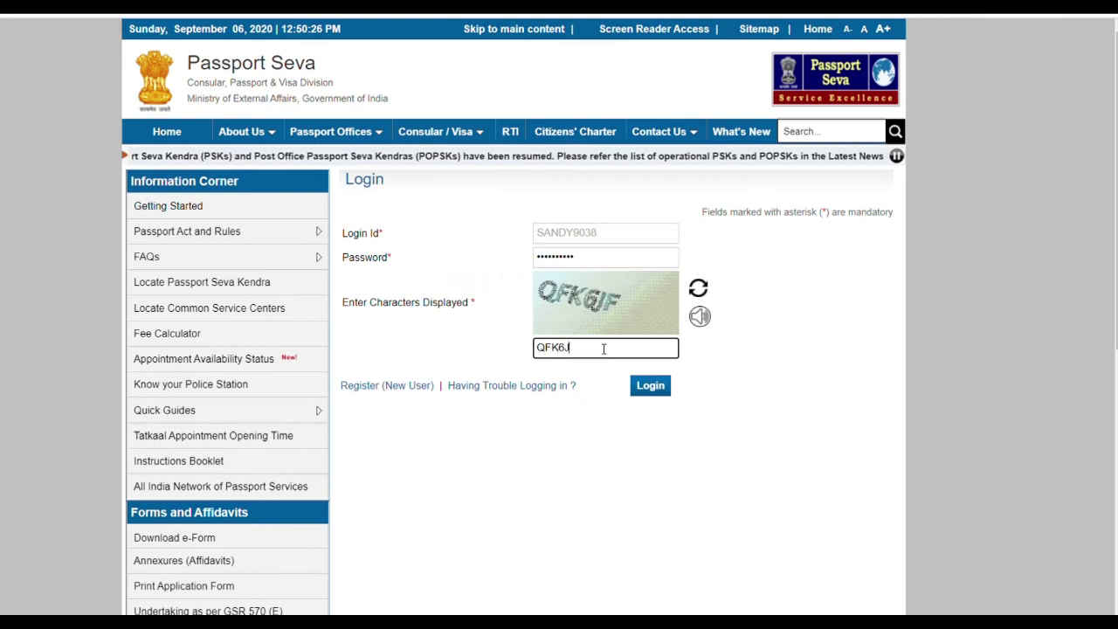
text(F)
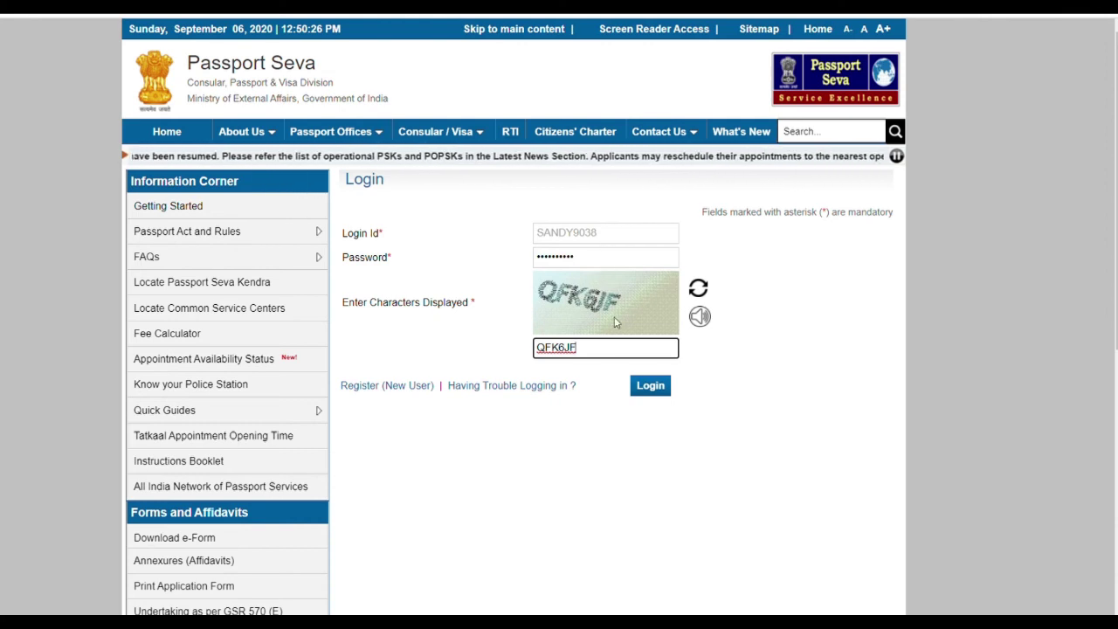
click(661, 385)
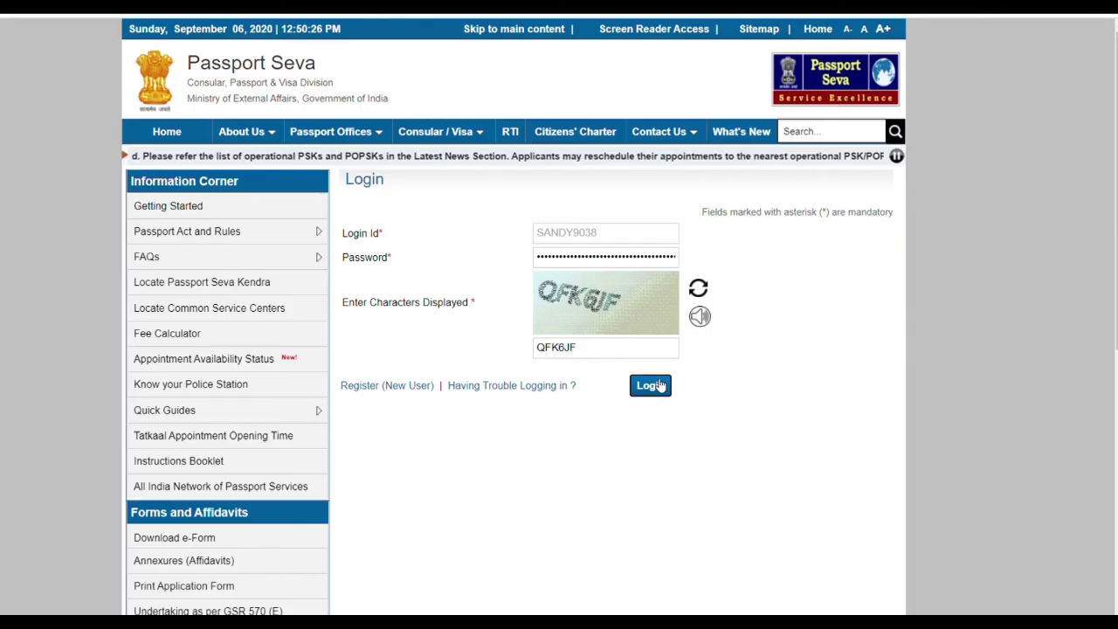